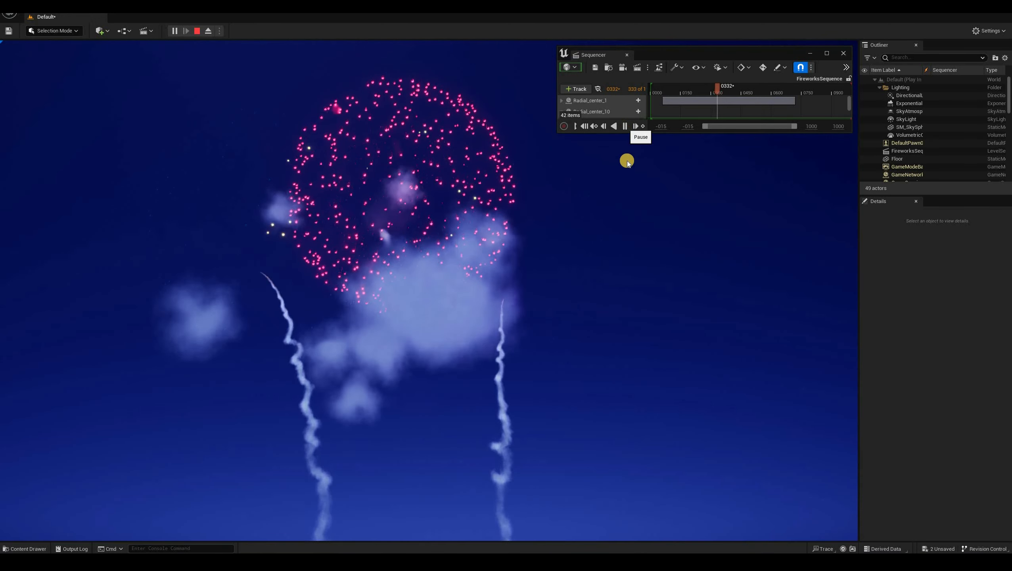
Stop the running fireworks simulation and return to the editor viewport
key(space)
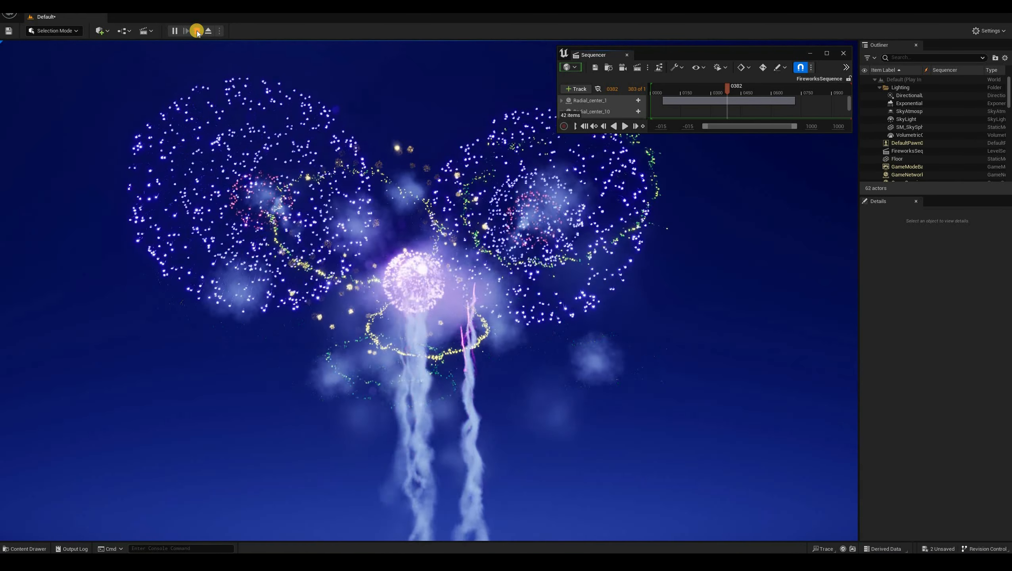
key(Escape)
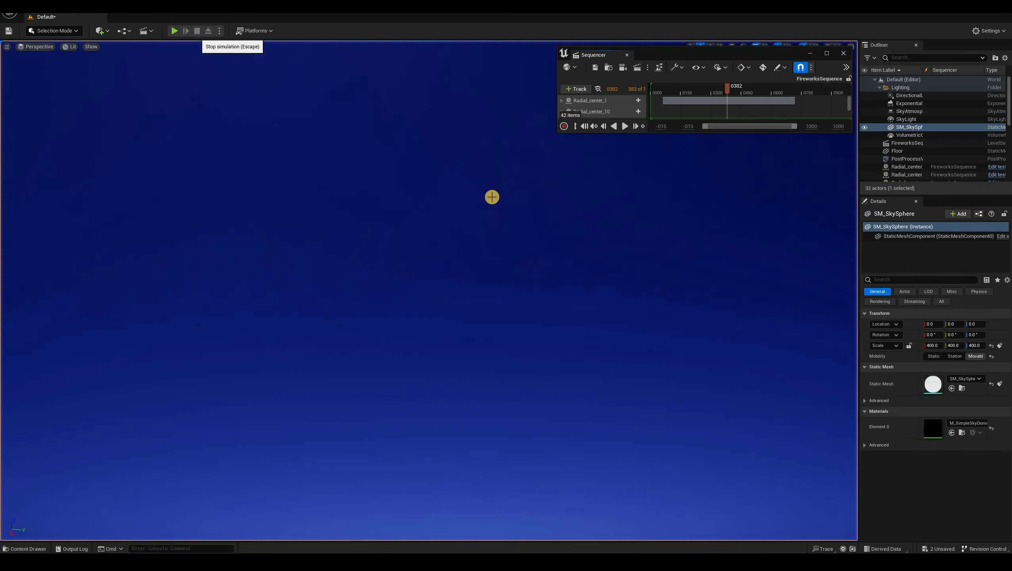
right_drag(493, 197, 522, 216)
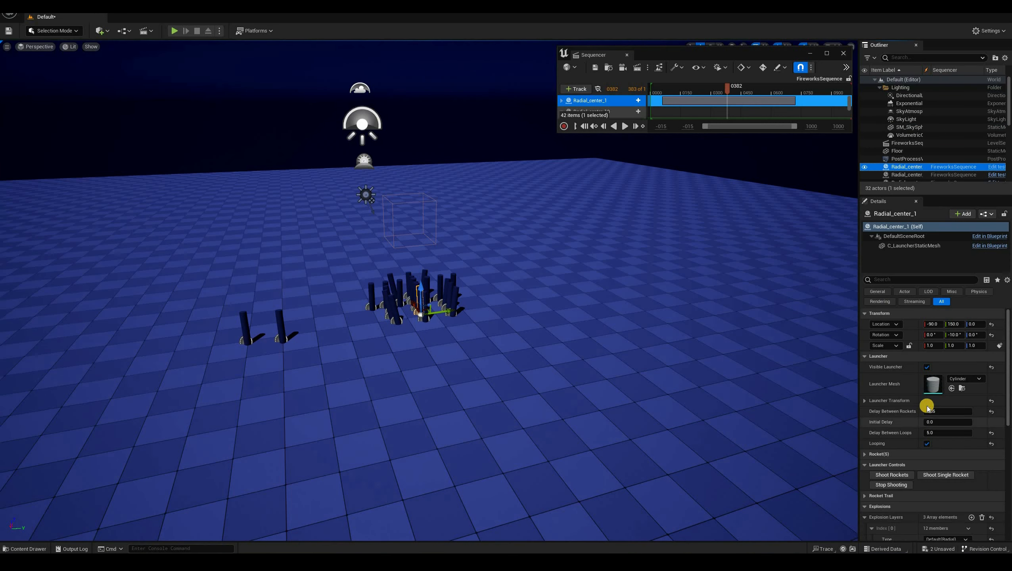
Examine the selected launcher's timing, launcher controls and explosion layer properties
scroll(927, 400, down, 2)
scroll(928, 395, down, 1)
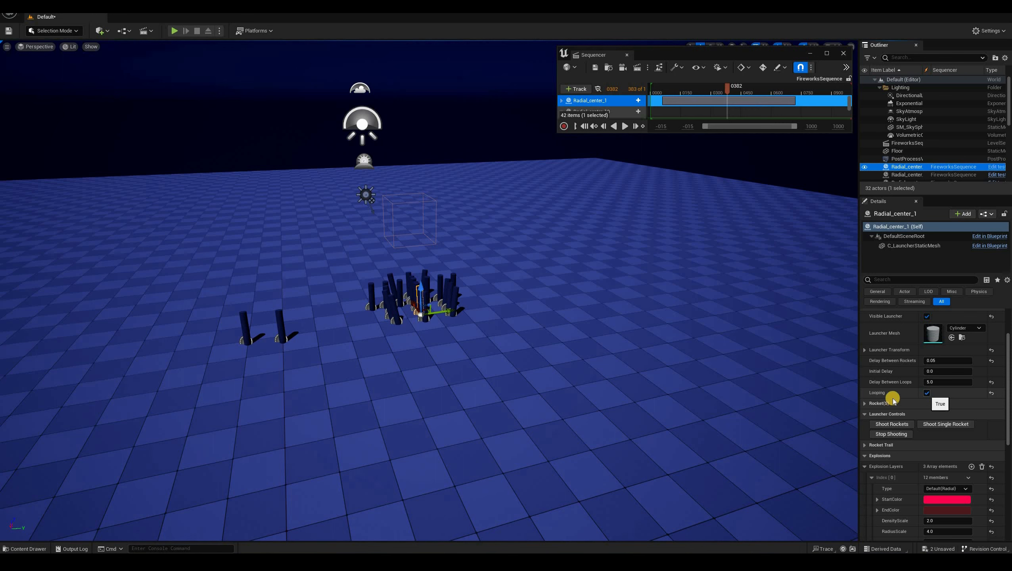
scroll(892, 404, down, 4)
scroll(897, 418, down, 4)
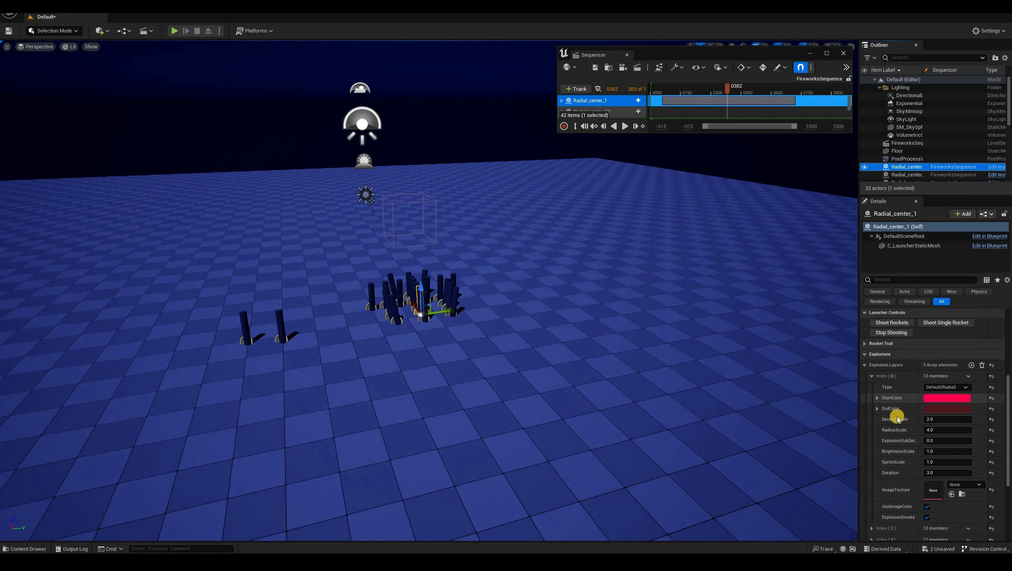
scroll(895, 368, up, 8)
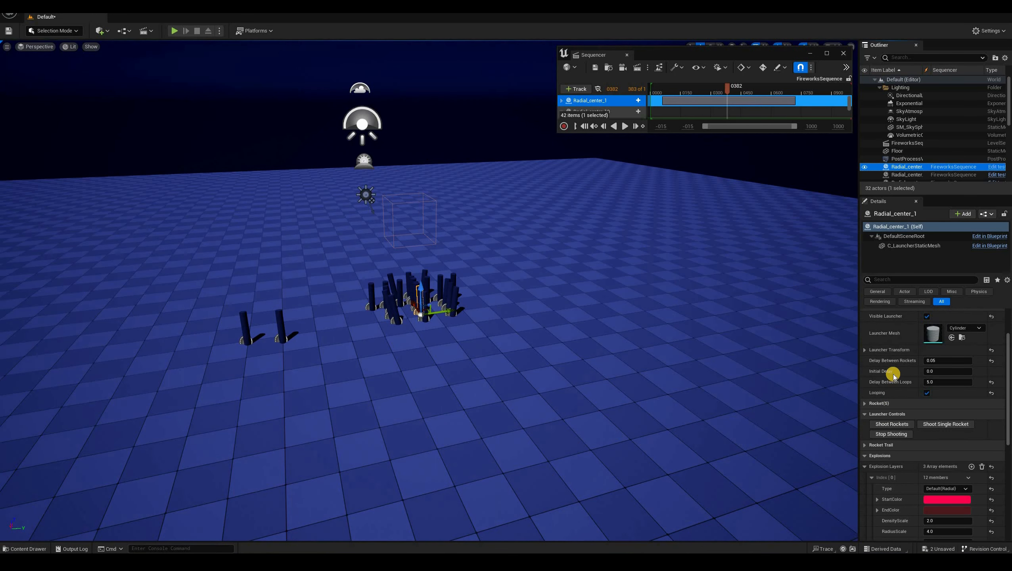
scroll(893, 376, up, 5)
scroll(893, 398, down, 5)
scroll(892, 398, down, 11)
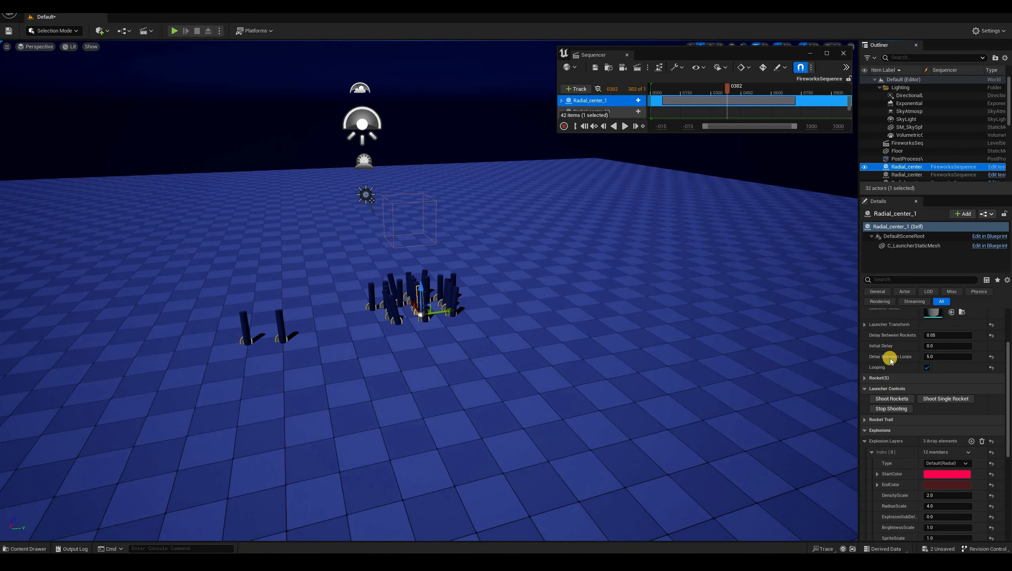
scroll(902, 383, down, 1)
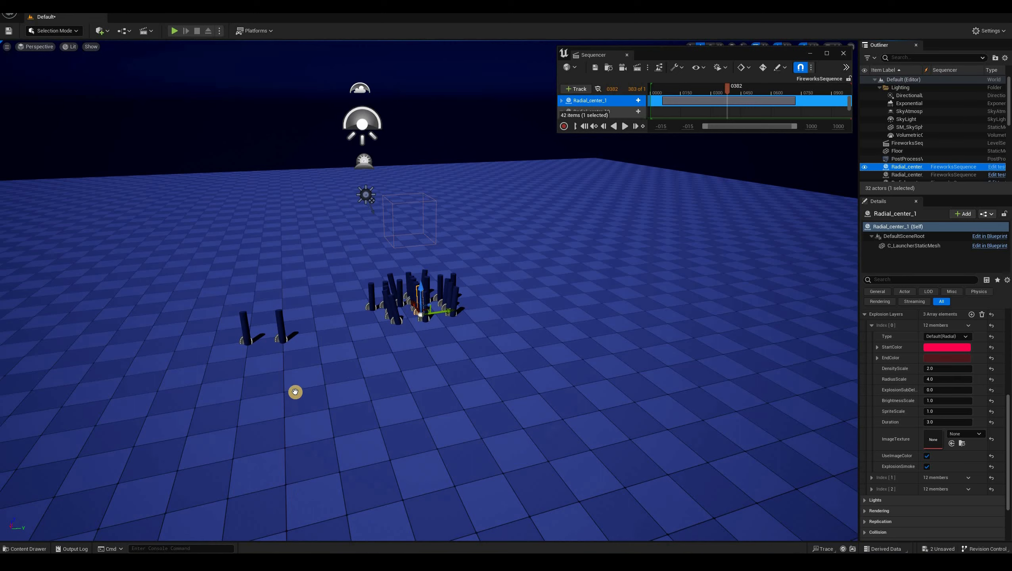
Open the NS_Trail_default Niagara system from the content drawer, preview its playback, and close it
key(ctrl+space)
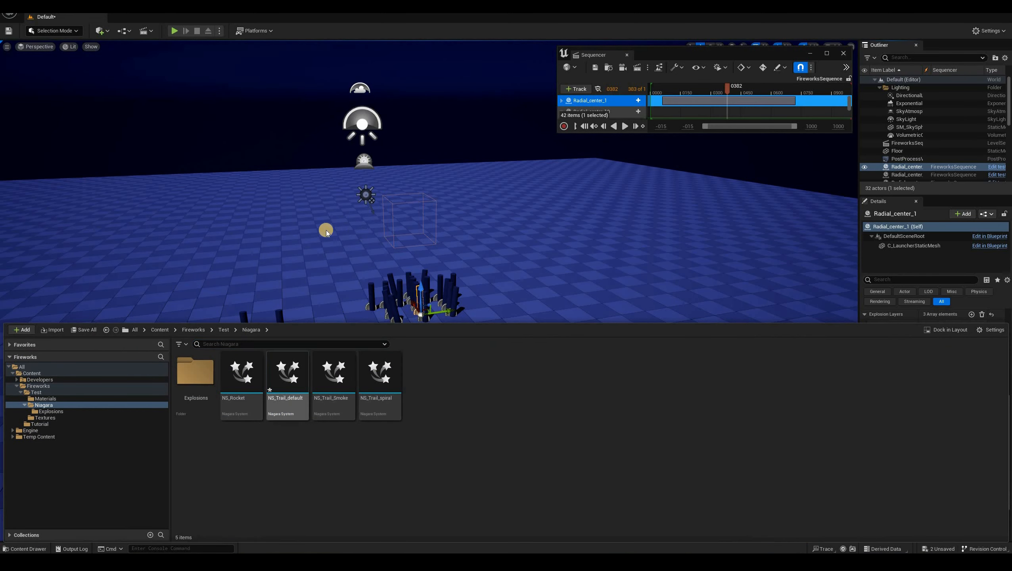
click(317, 554)
click(296, 542)
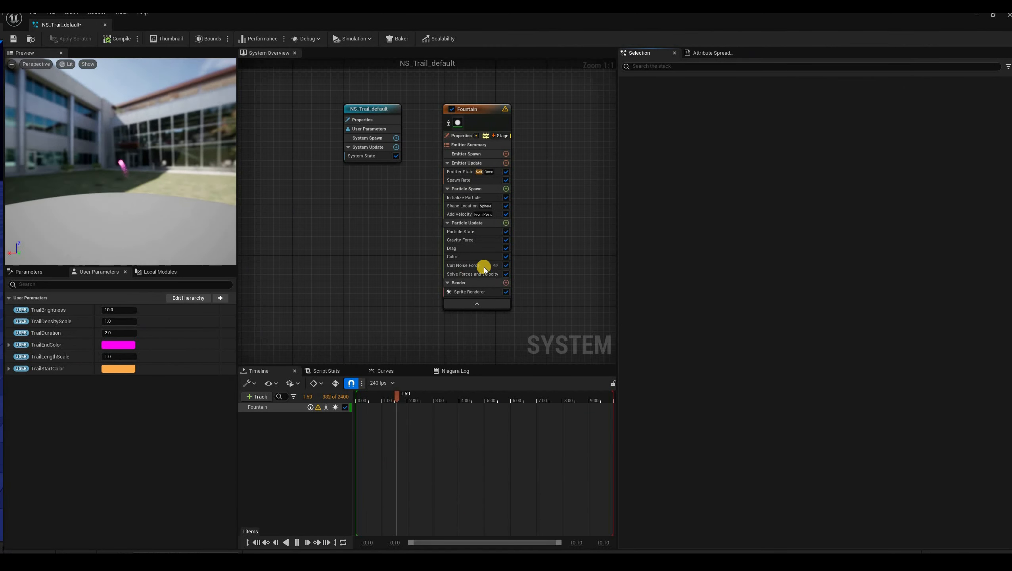
key(space)
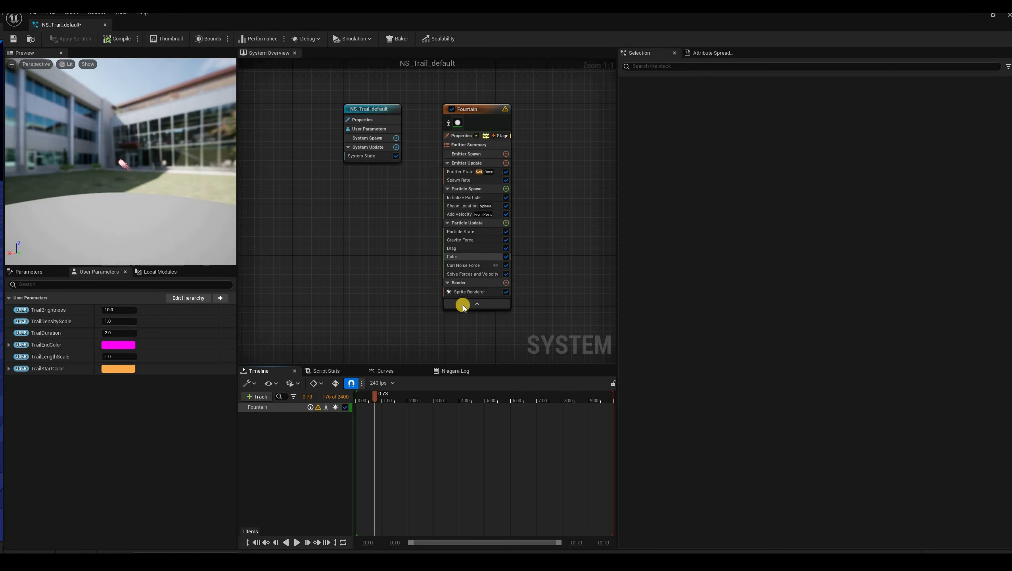
click(105, 26)
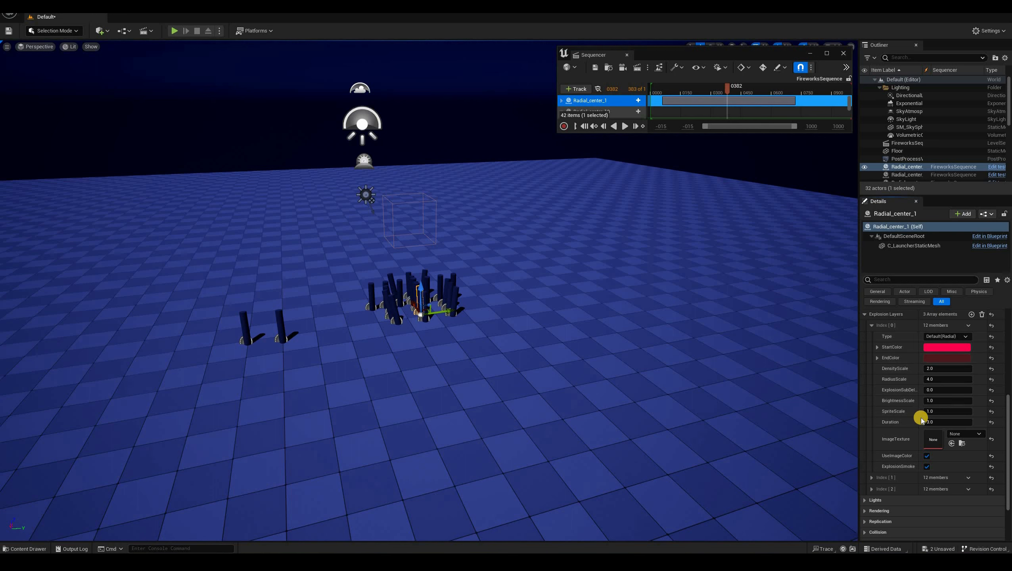
Review the first explosion layer's color, scale and duration settings for the launcher
scroll(914, 400, up, 4)
scroll(876, 386, down, 3)
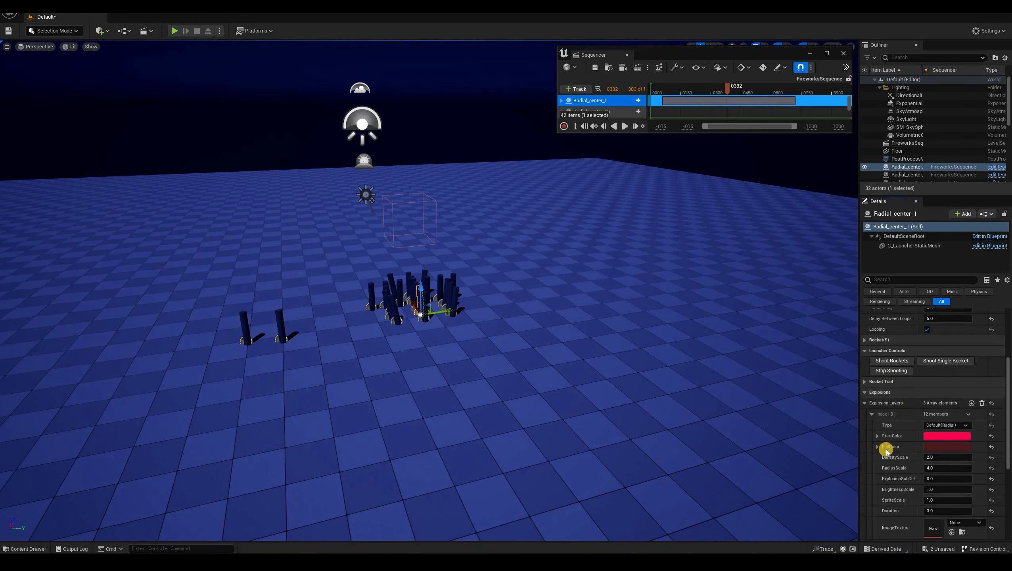
scroll(887, 450, down, 3)
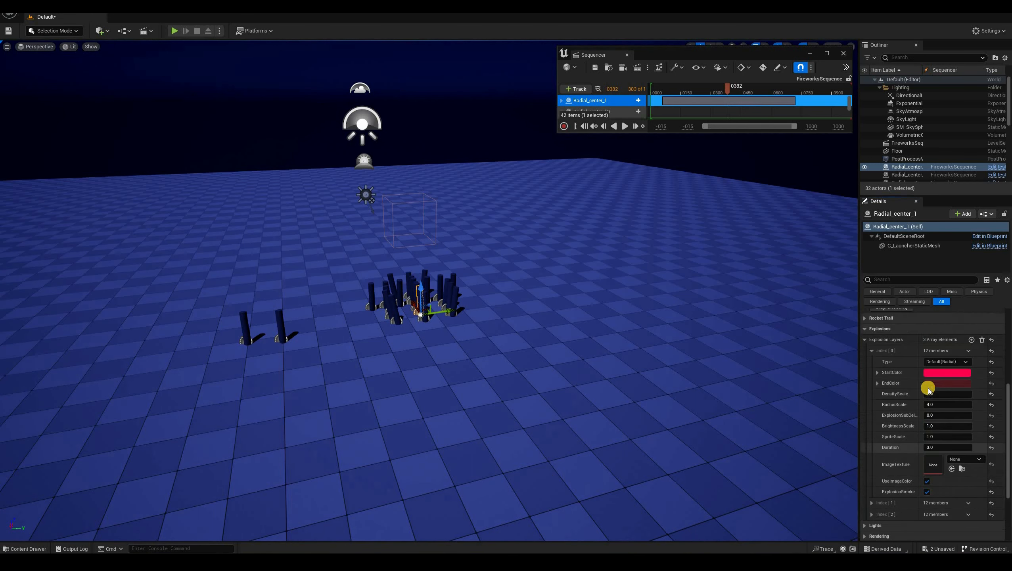
scroll(940, 391, up, 4)
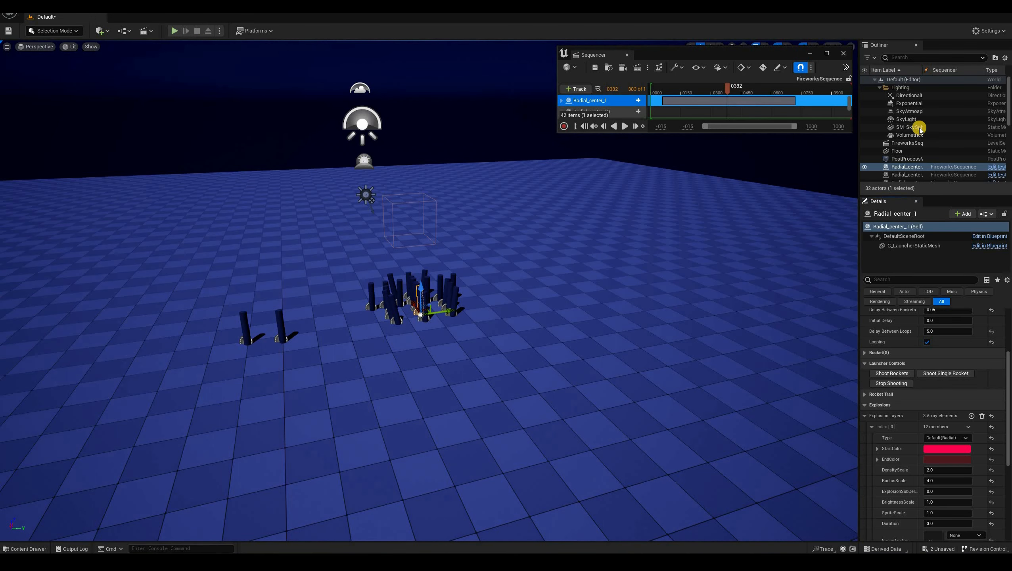
scroll(909, 165, down, 12)
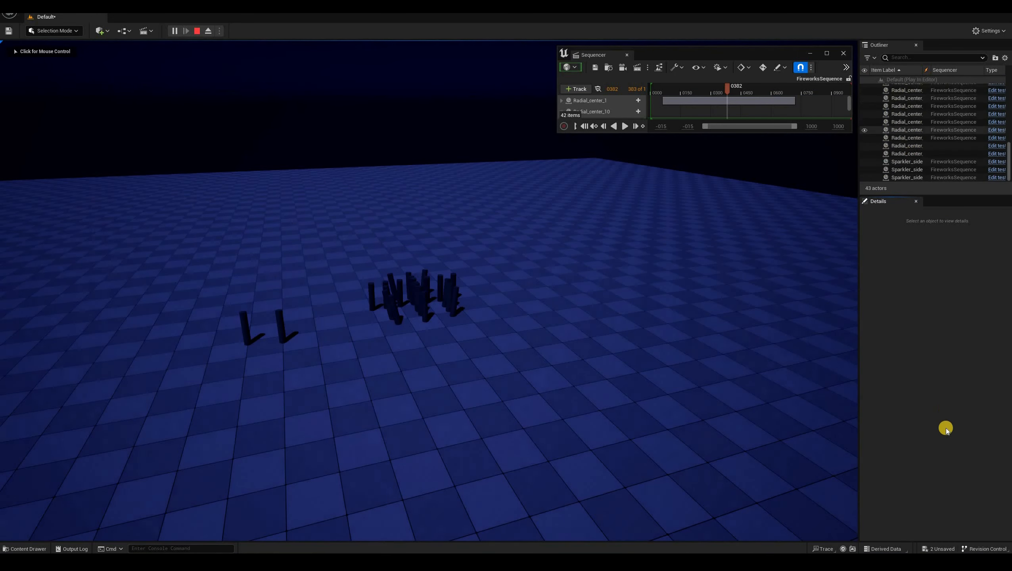
scroll(915, 130, up, 1)
During play, select Radial_center_13 and set its first explosion layer's start color to yellow, FFD600FF
click(915, 166)
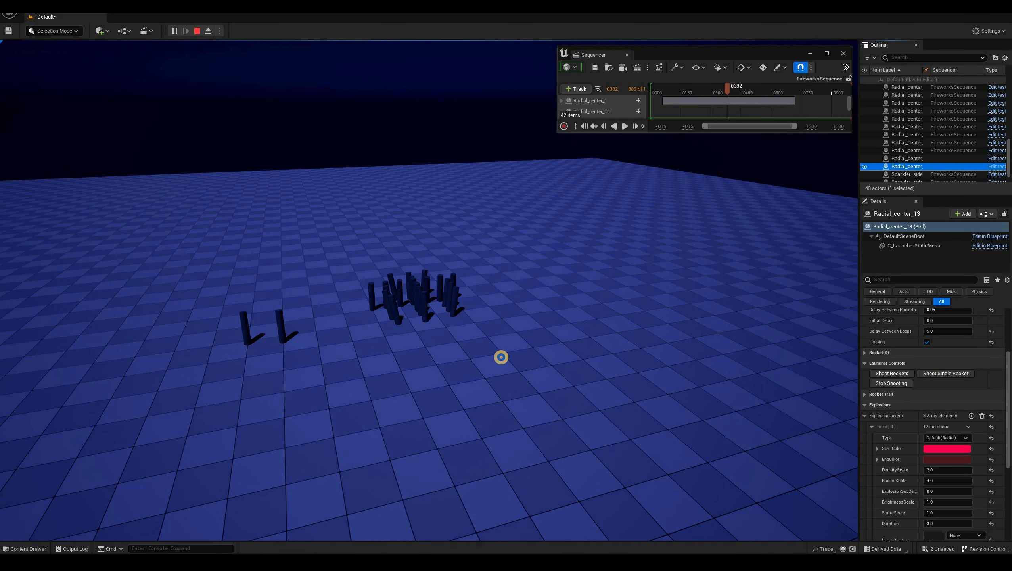
click(487, 306)
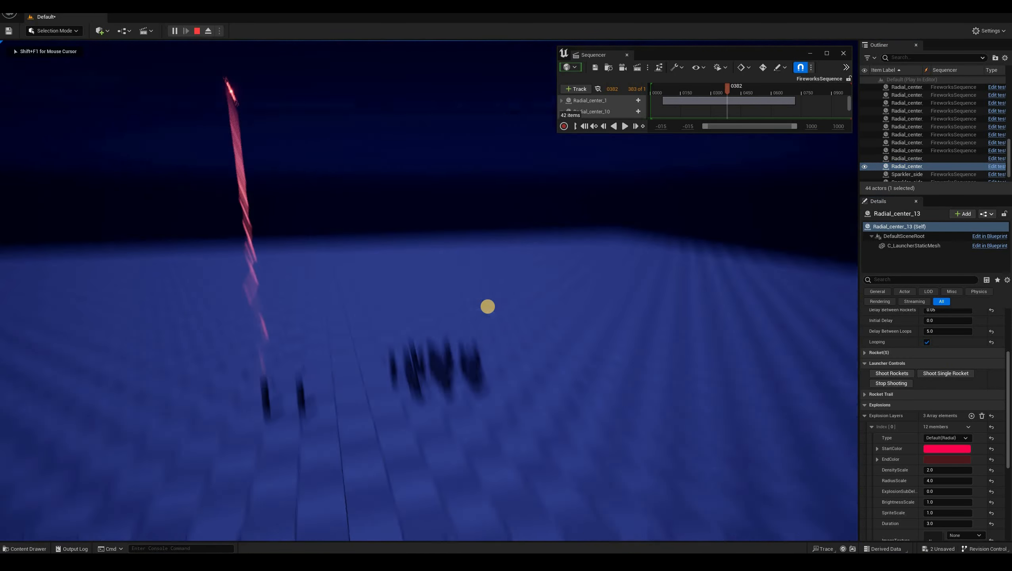
key(shift+F1)
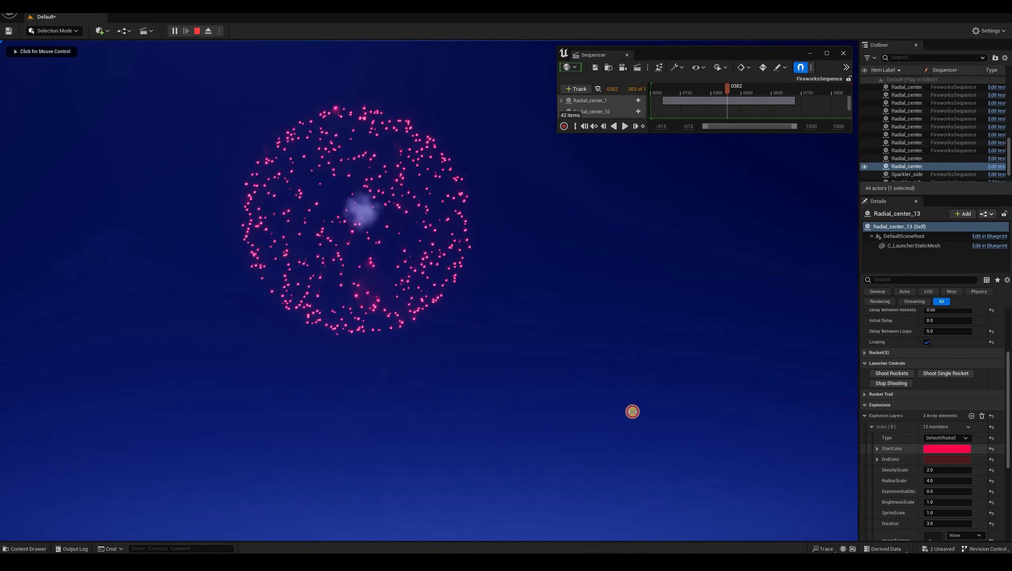
click(947, 448)
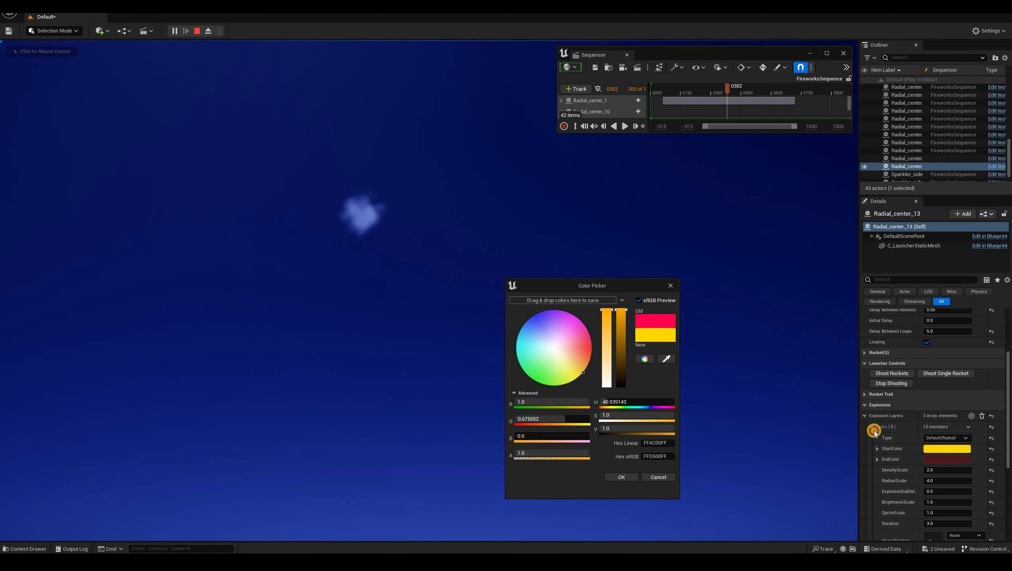
click(935, 432)
click(924, 426)
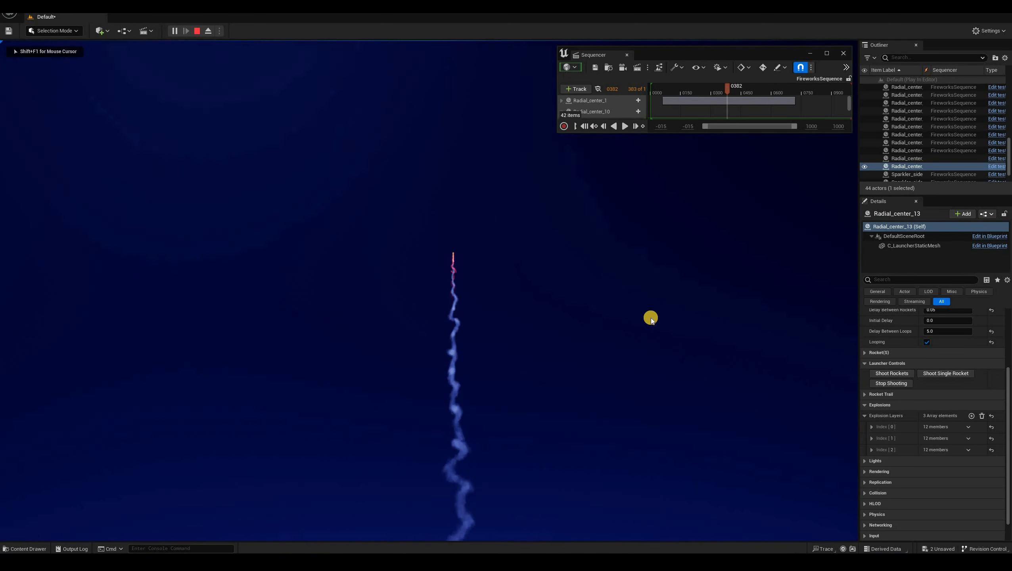
Watch the launcher's new explosion in the viewport and stop the play session
click(195, 89)
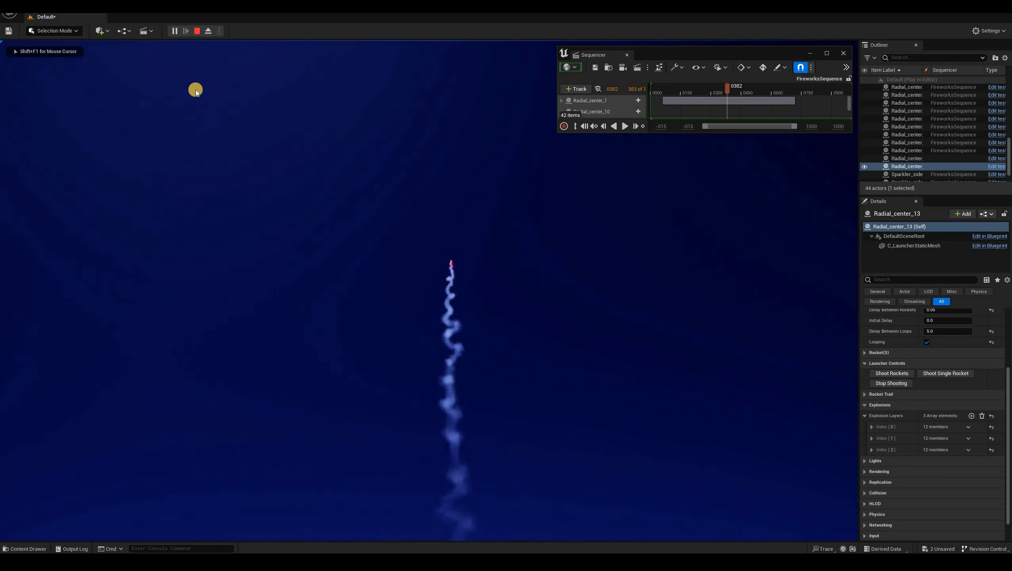
key(shift+F1)
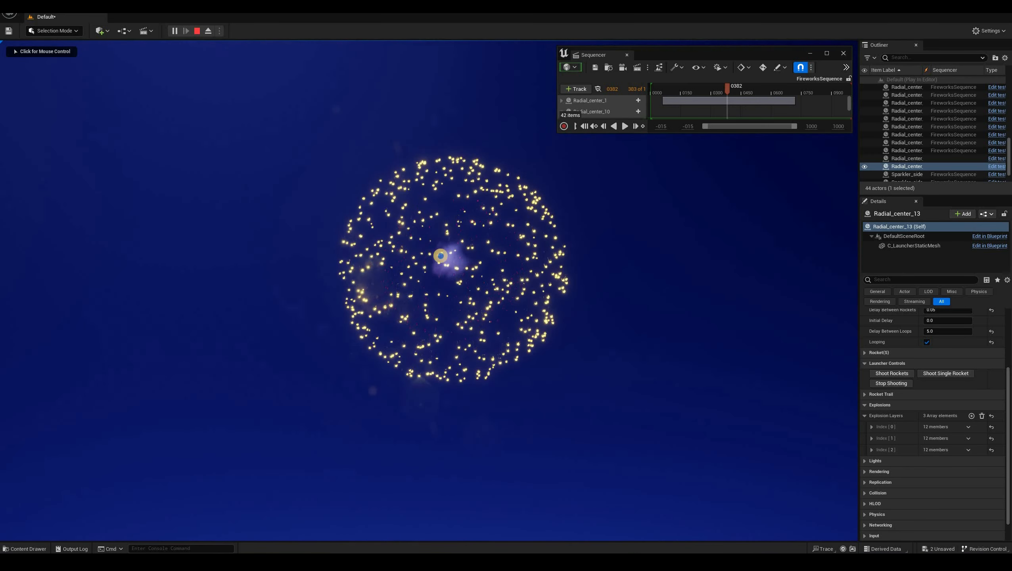
key(Escape)
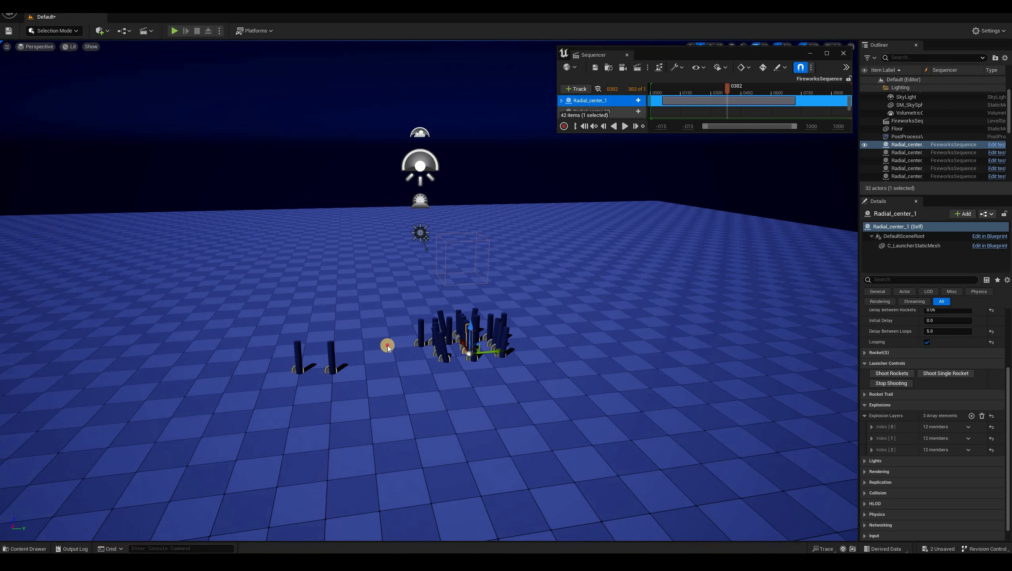
Review the available explosion types and rocket trail types for the first explosion layer and launcher
drag(558, 133, 337, 404)
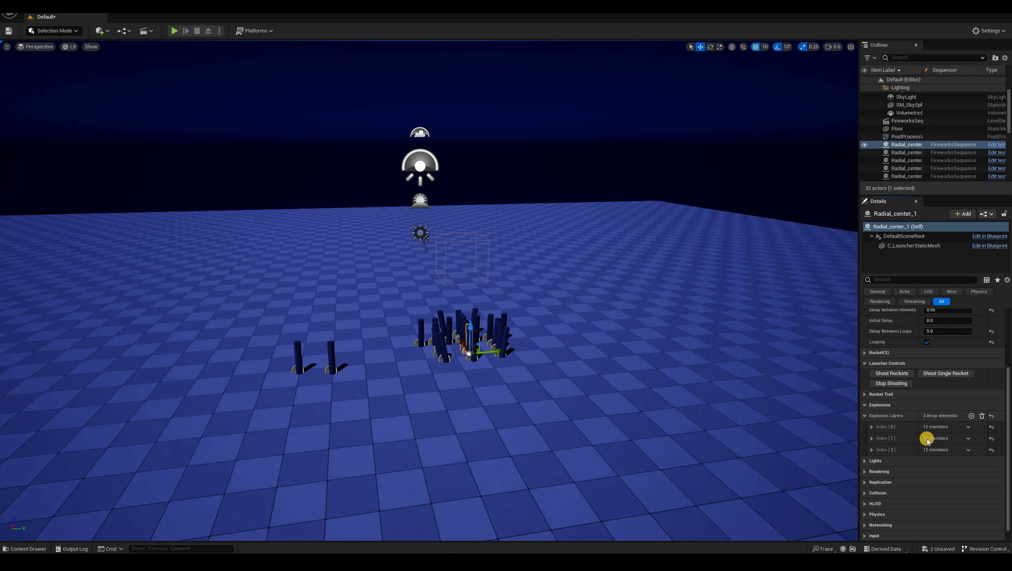
click(872, 427)
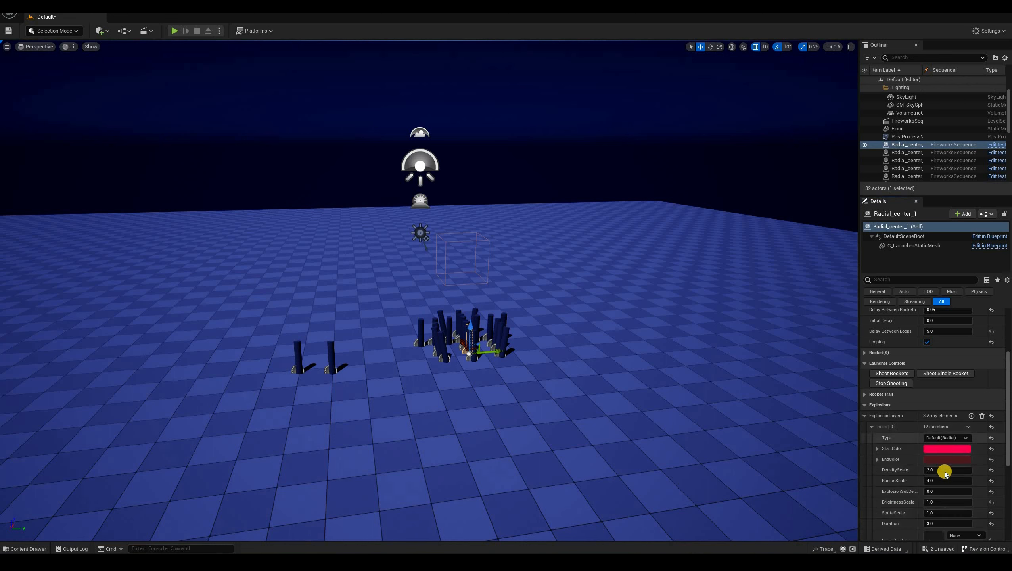
click(943, 439)
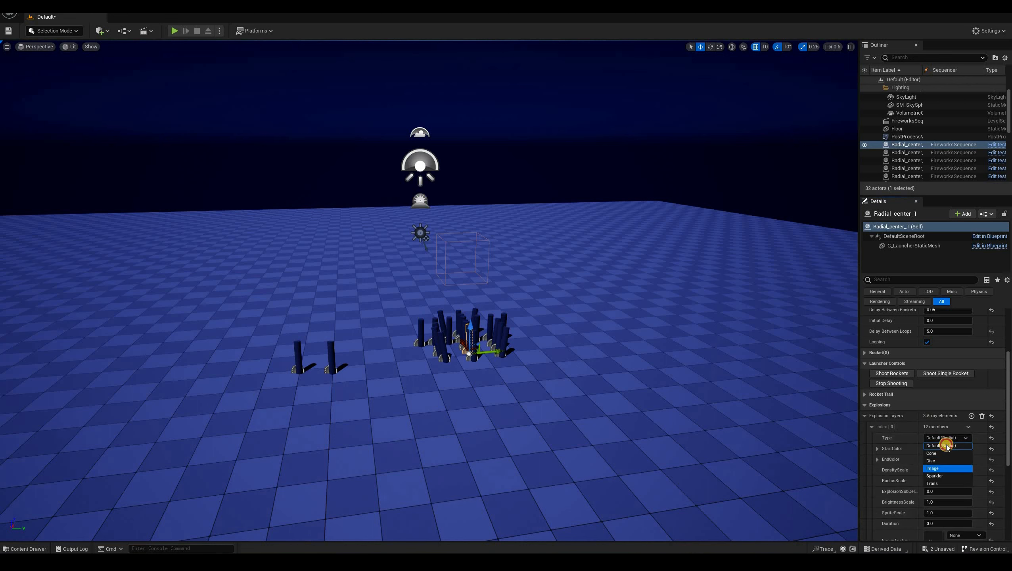
click(865, 395)
click(948, 415)
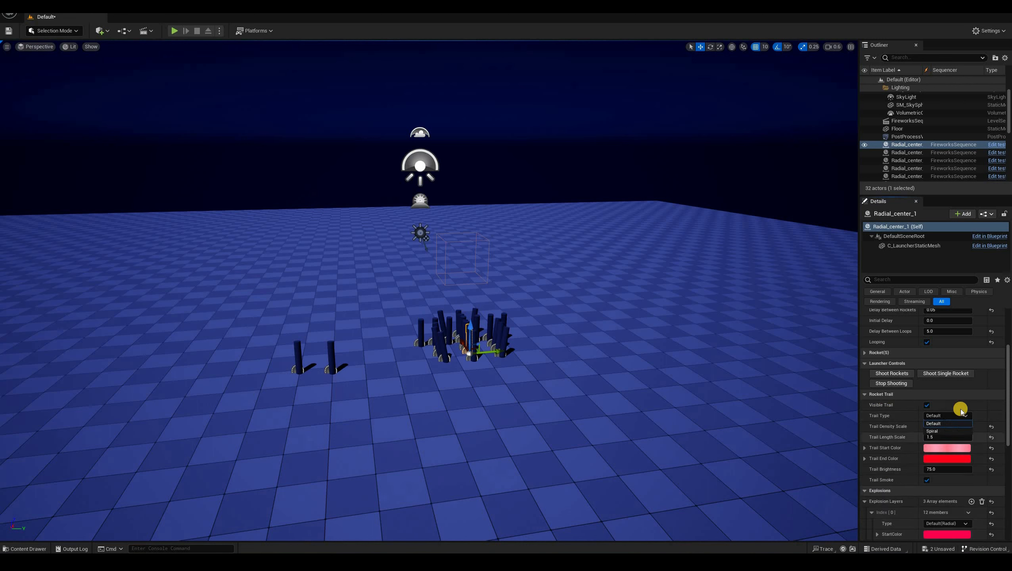
click(866, 394)
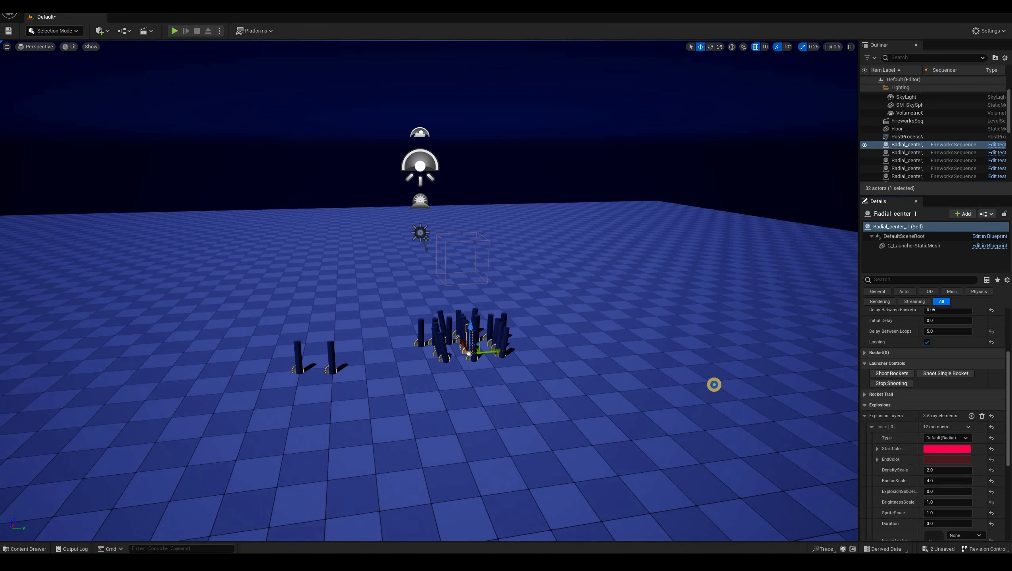
right_drag(724, 379, 720, 378)
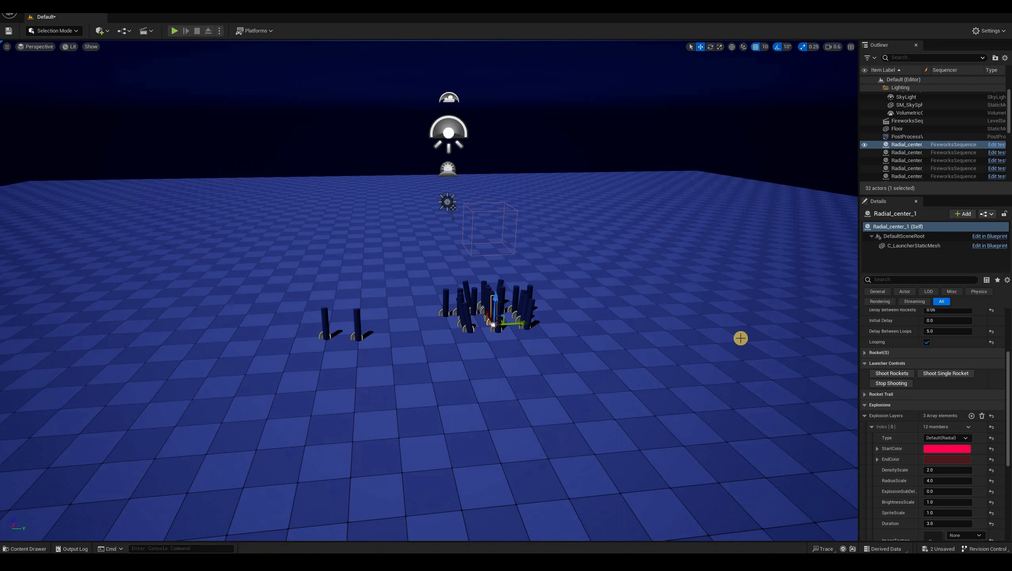
Play the level, select Radial_center_12, and shoot a single rocket to view its image explosion
click(175, 32)
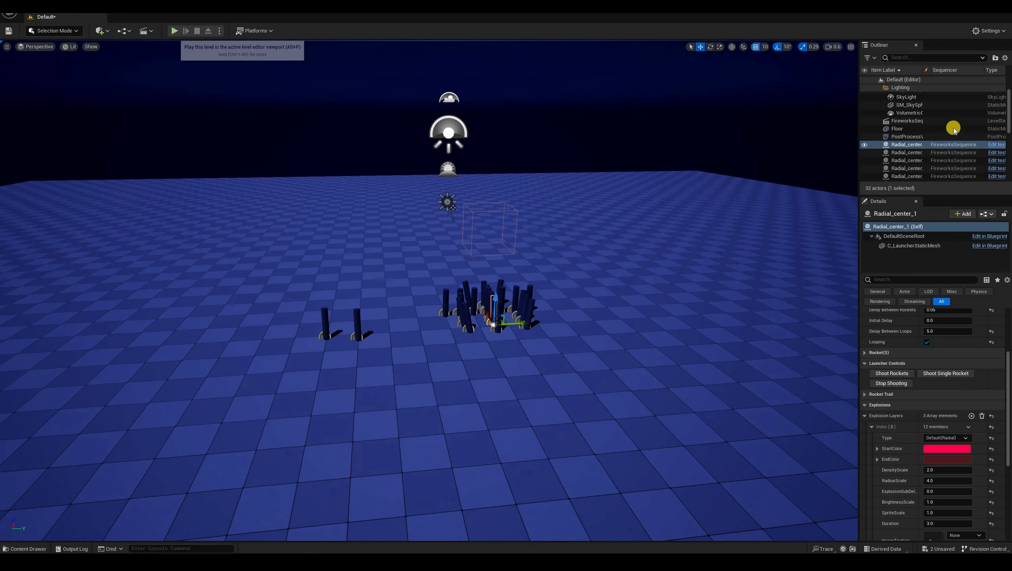
scroll(927, 156, down, 8)
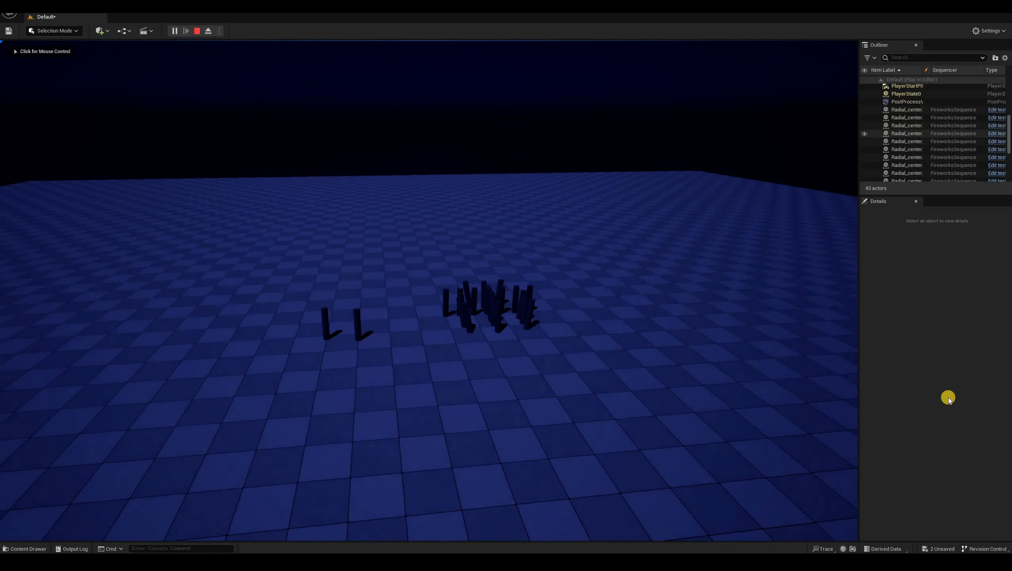
scroll(936, 129, down, 2)
click(916, 151)
scroll(938, 360, down, 1)
click(939, 360)
click(666, 297)
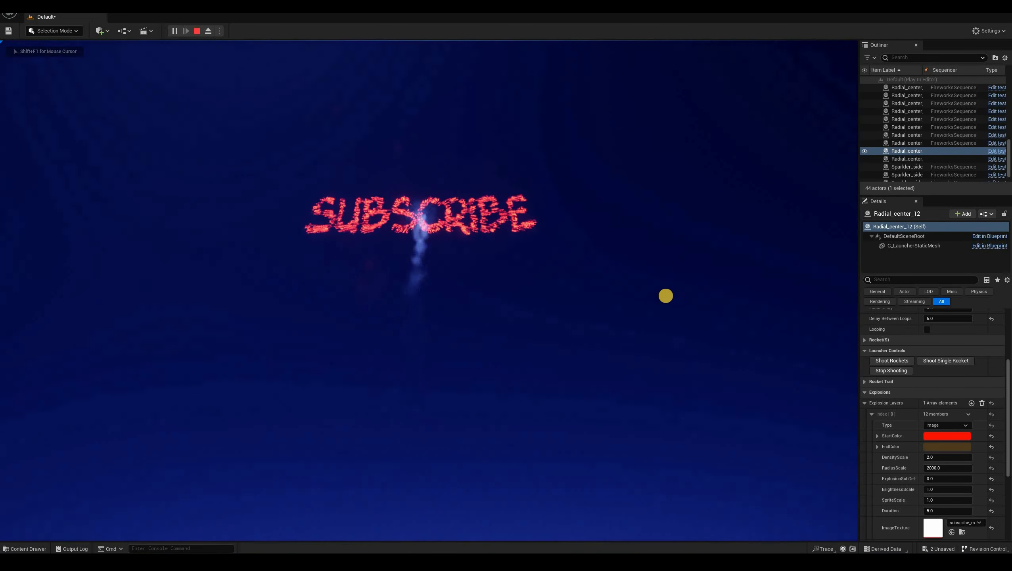
key(shift+F1)
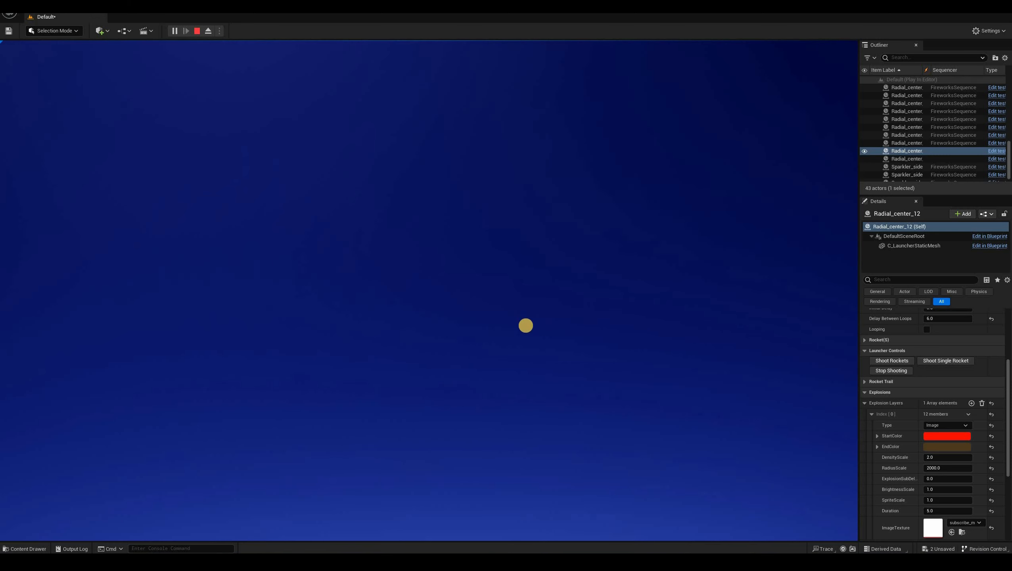
click(525, 326)
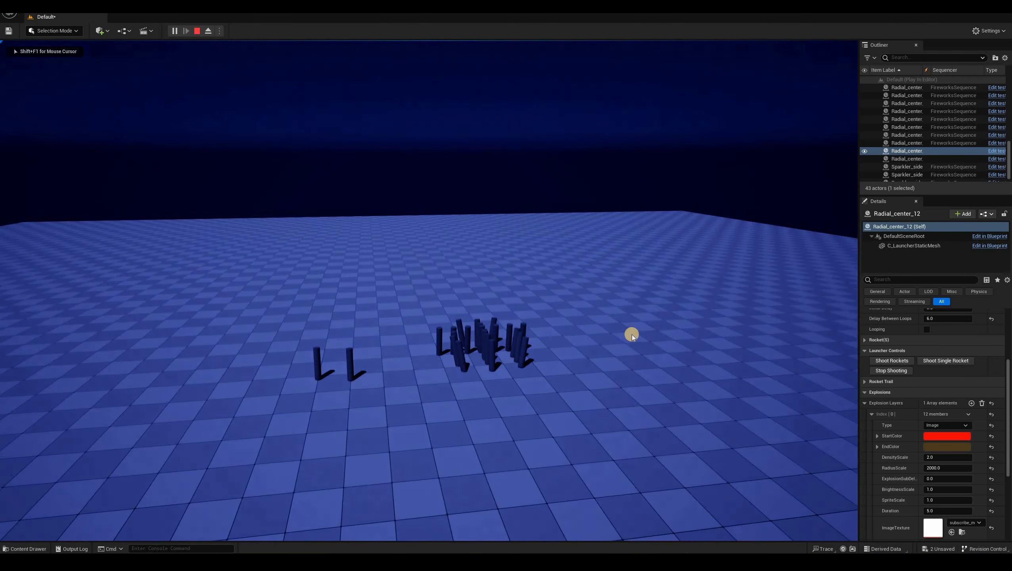
Release the mouse cursor and scroll through the first explosion layer's image settings for the selected launcher
key(shift+F1)
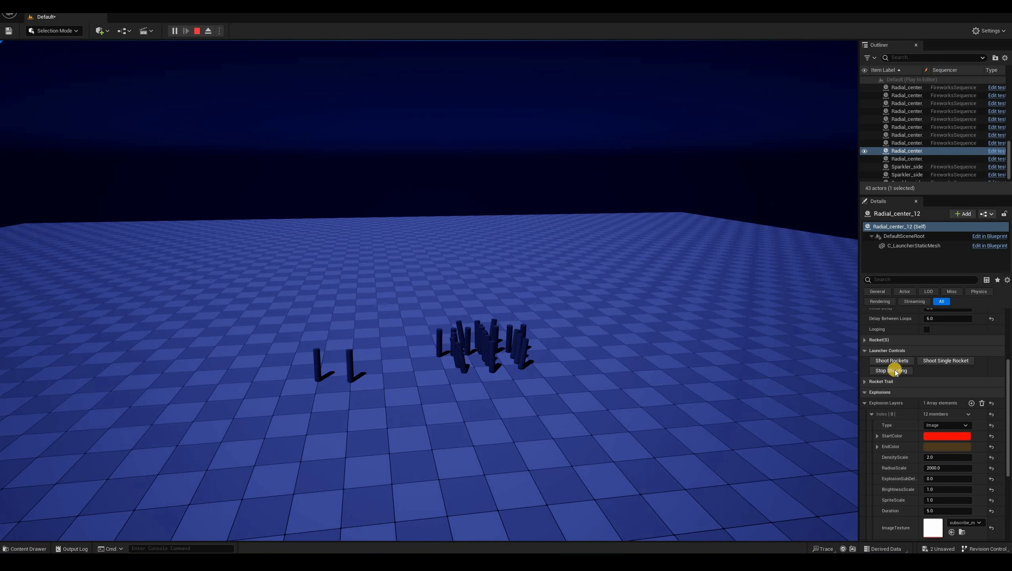
scroll(868, 378, down, 3)
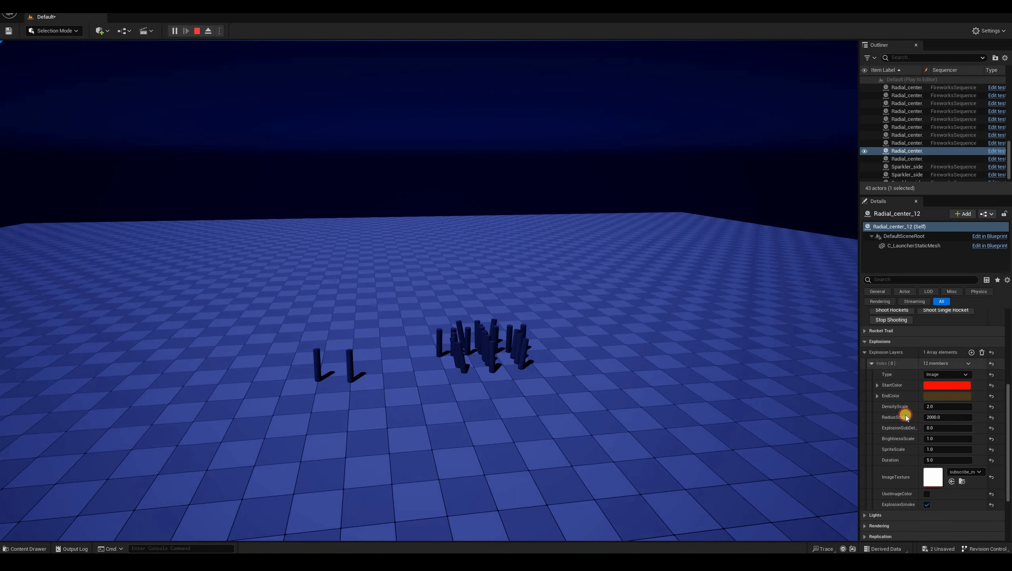
click(871, 363)
click(872, 427)
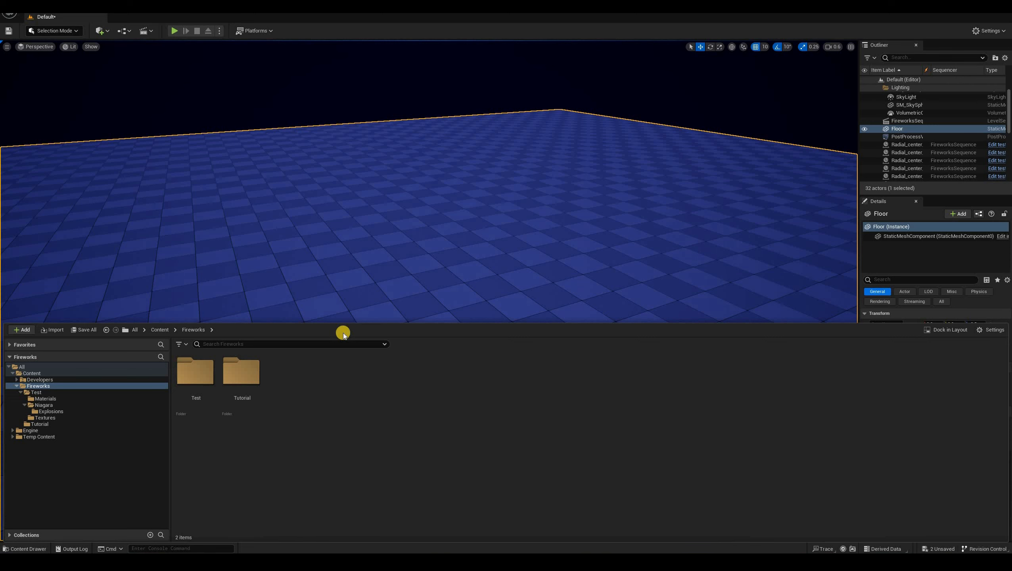
Create a new Actor Blueprint class in the Fireworks content folder named BP_Fireworks_launcher
right_click(400, 296)
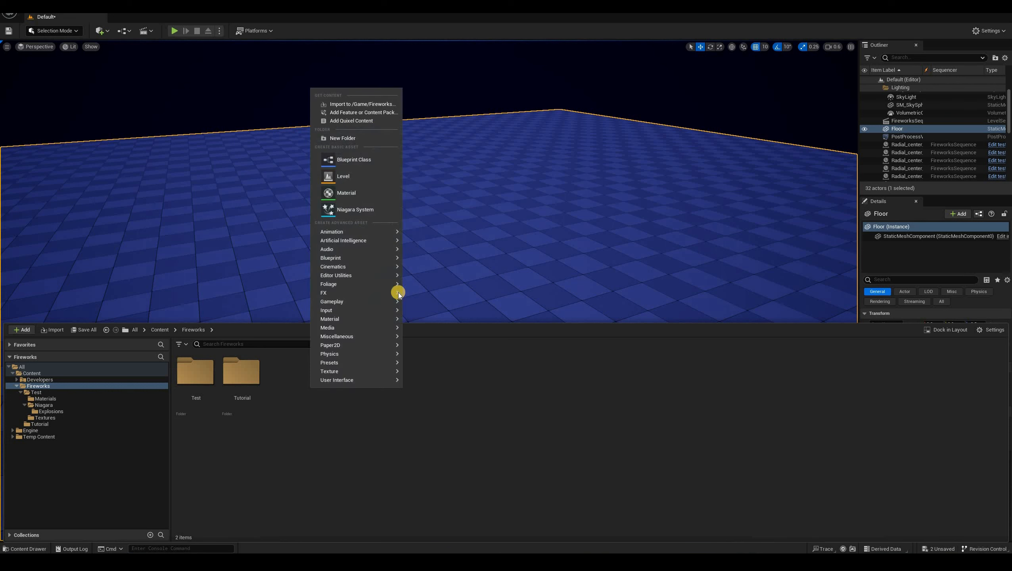
click(348, 159)
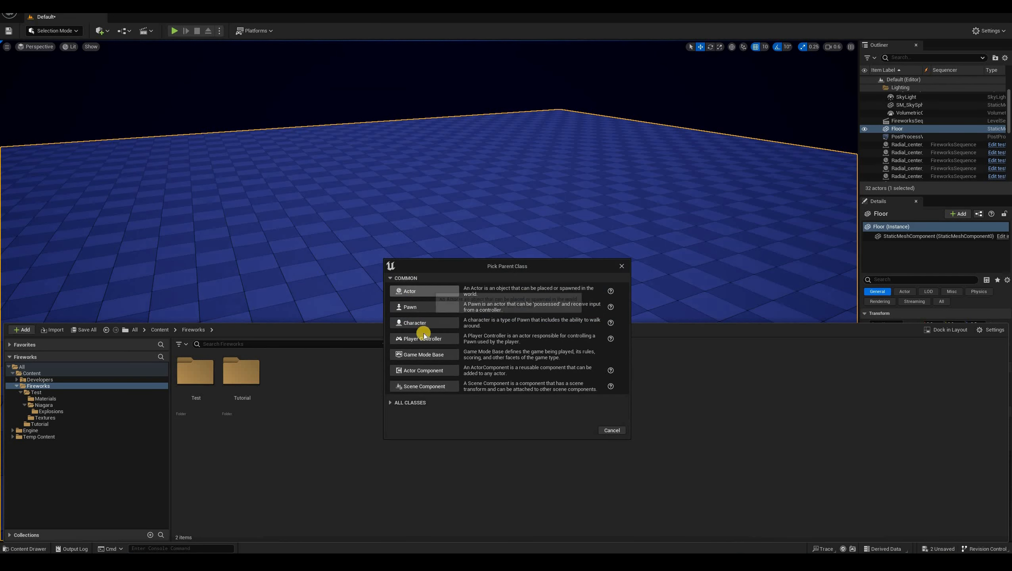
click(426, 368)
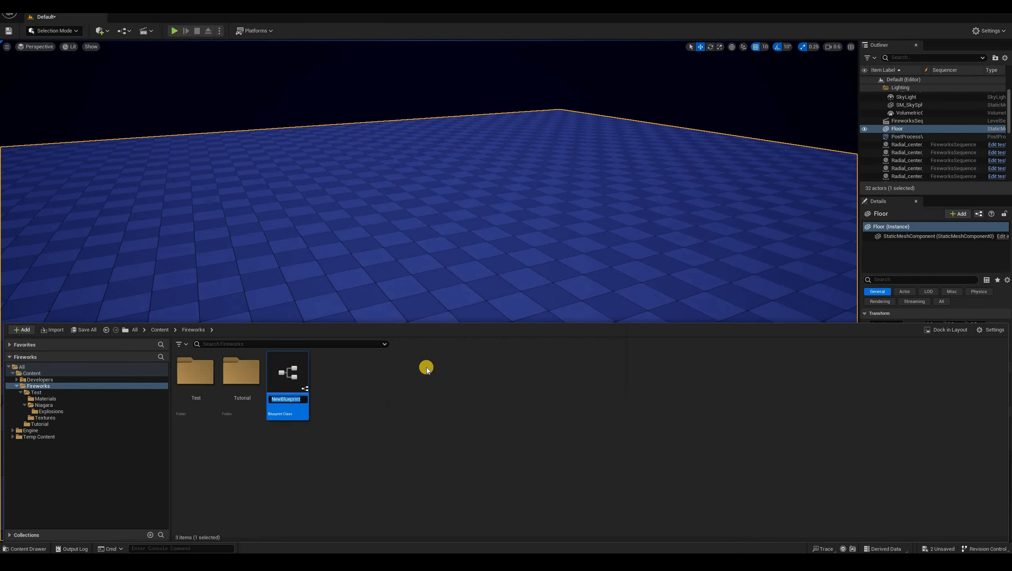
text(BP)
text(_Firewo)
text(rks_launche)
text(r)
key(Return)
In the BP_Fireworks_launcher blueprint, add a new Boolean variable named LauncherVisibility
key(ctrl+space)
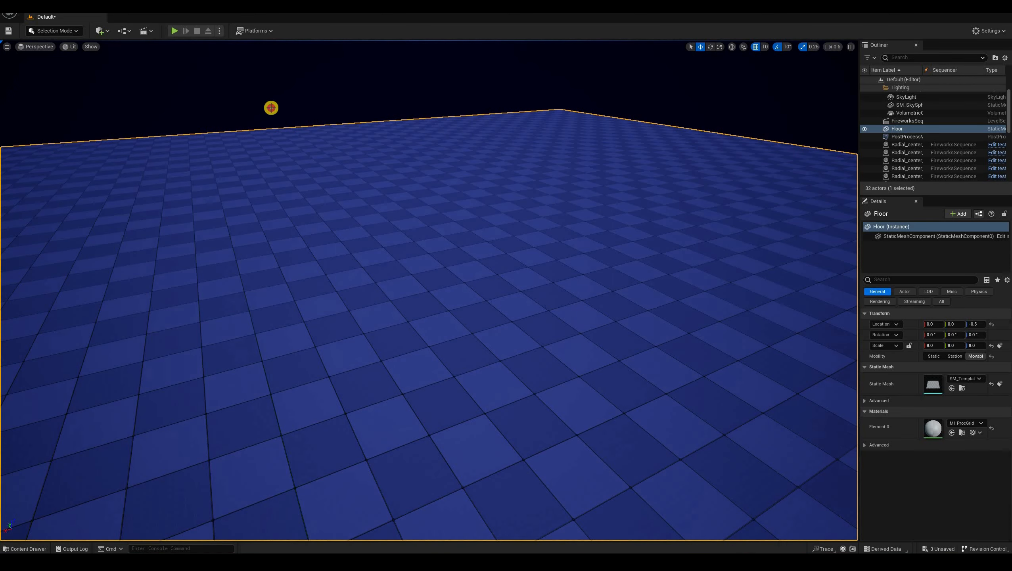
drag(562, 190, 403, 267)
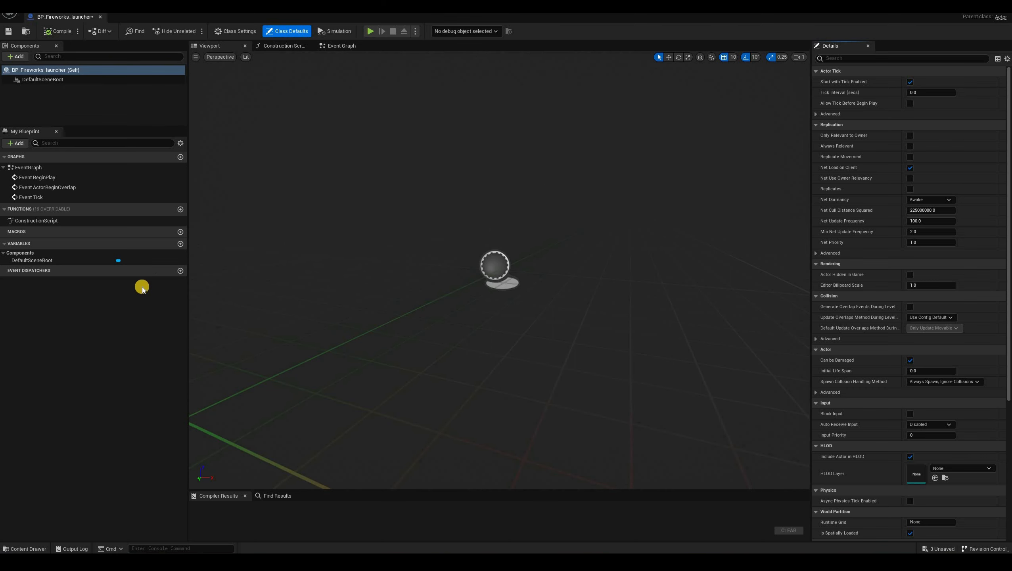
click(180, 244)
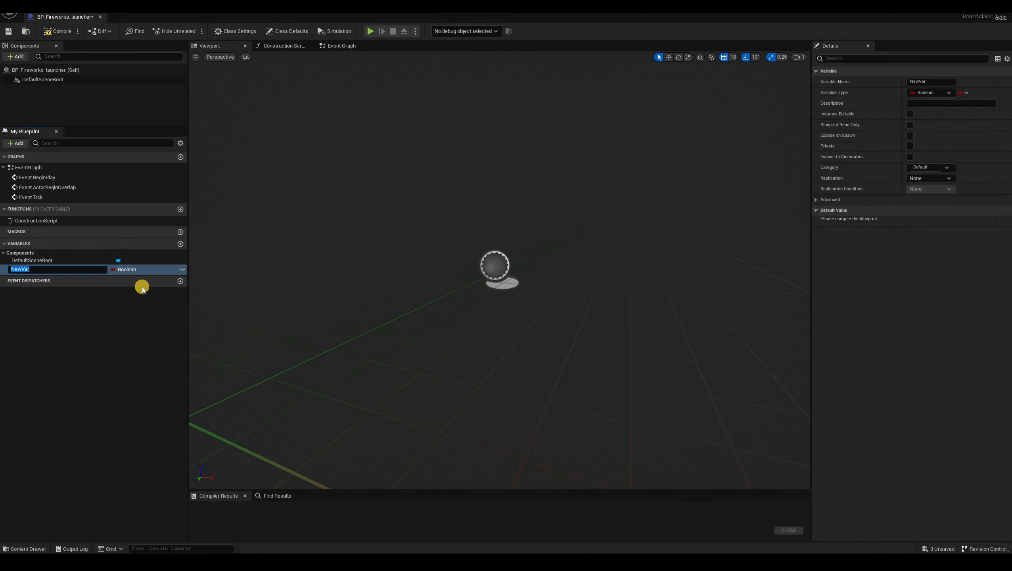
text(LauncherVisibility)
key(Return)
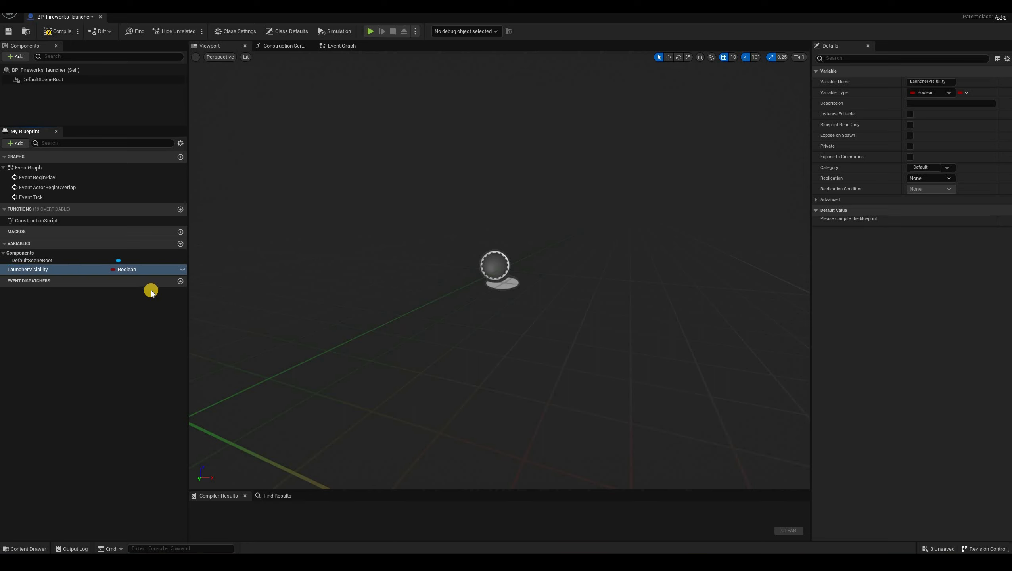